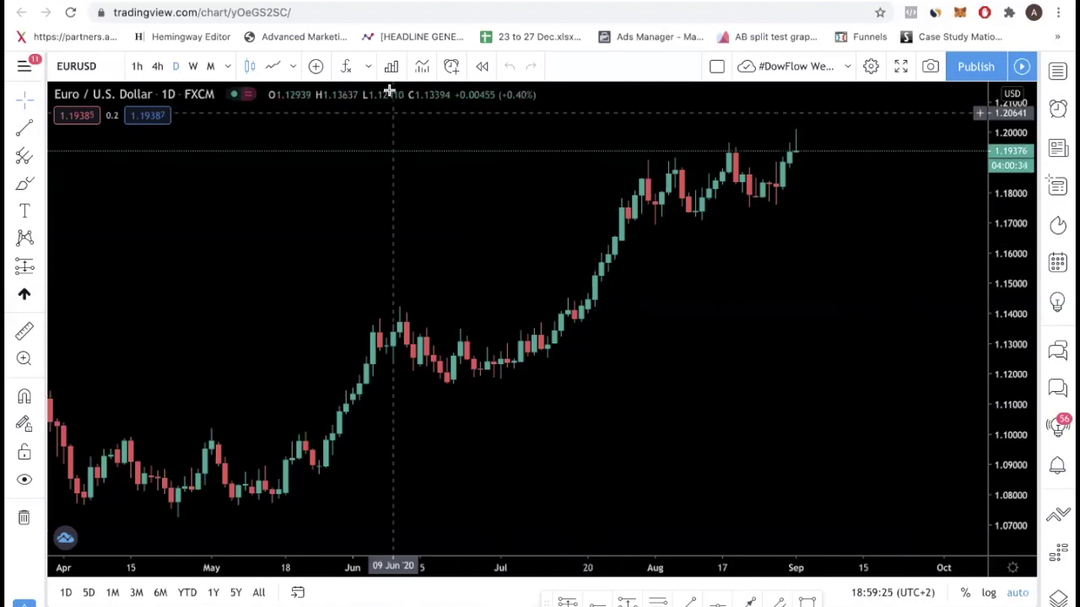
Step: Search the indicators for 'multi' and add the built-in Multi-Time Period Charts (MTPC) indicator
left_click(348, 68)
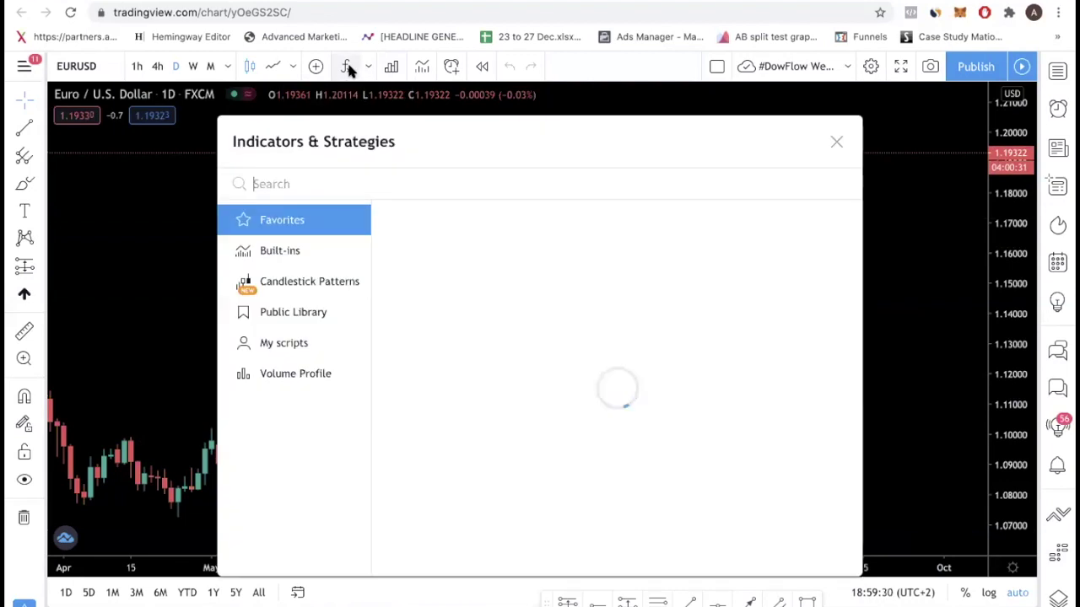
type("m")
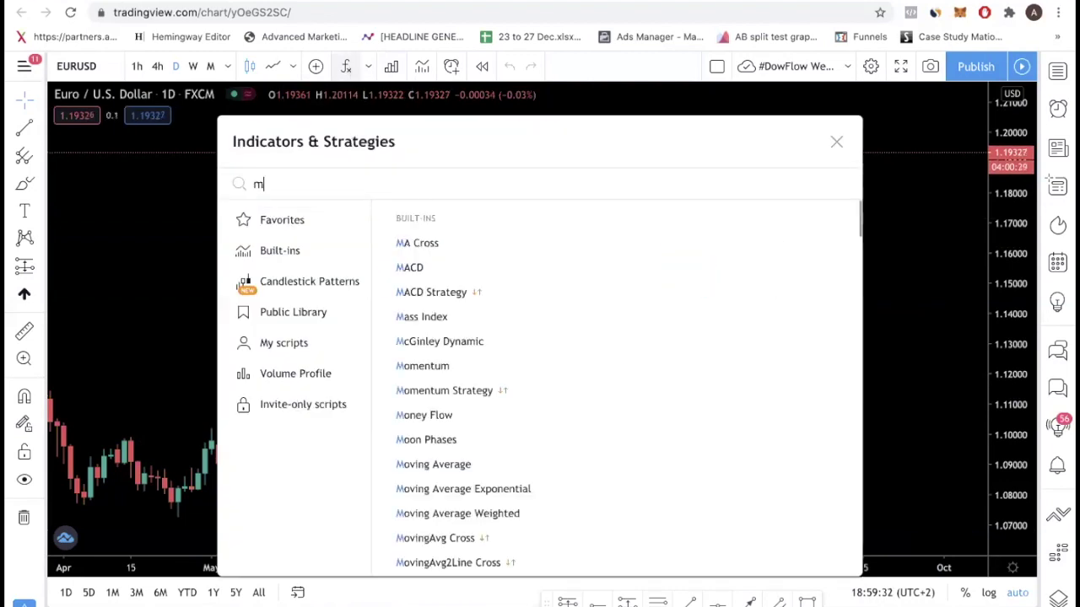
type("ulti")
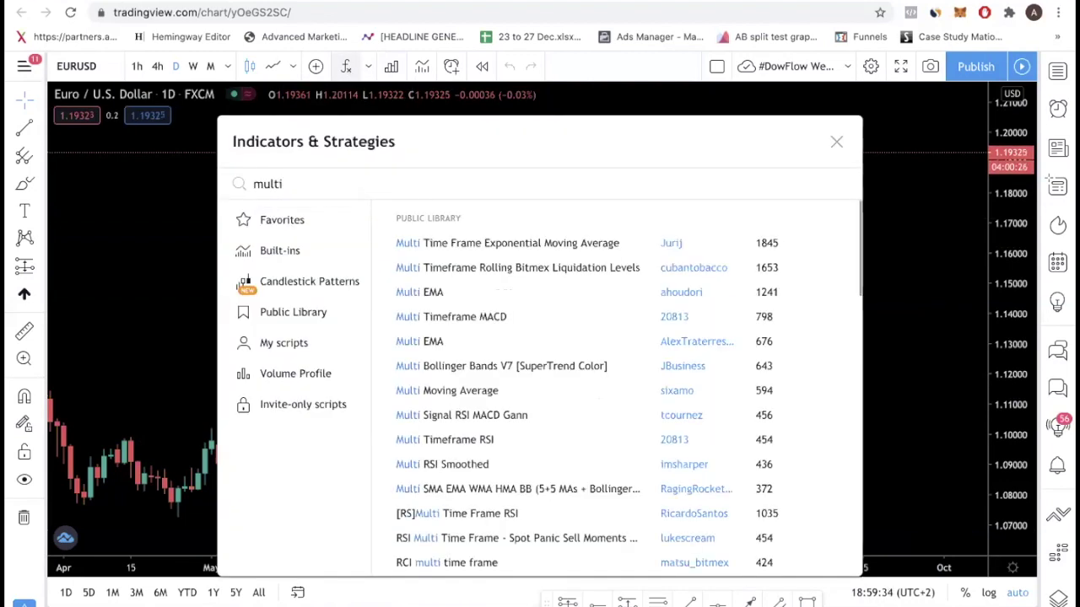
type("pper")
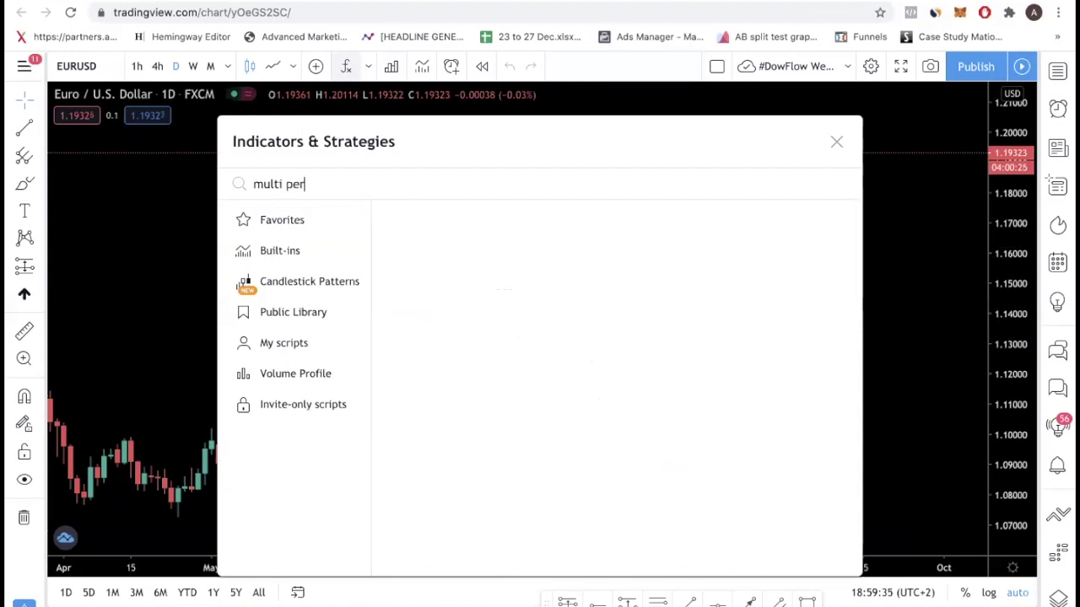
key("BackSpace")
key("BackSpace")
type("tim")
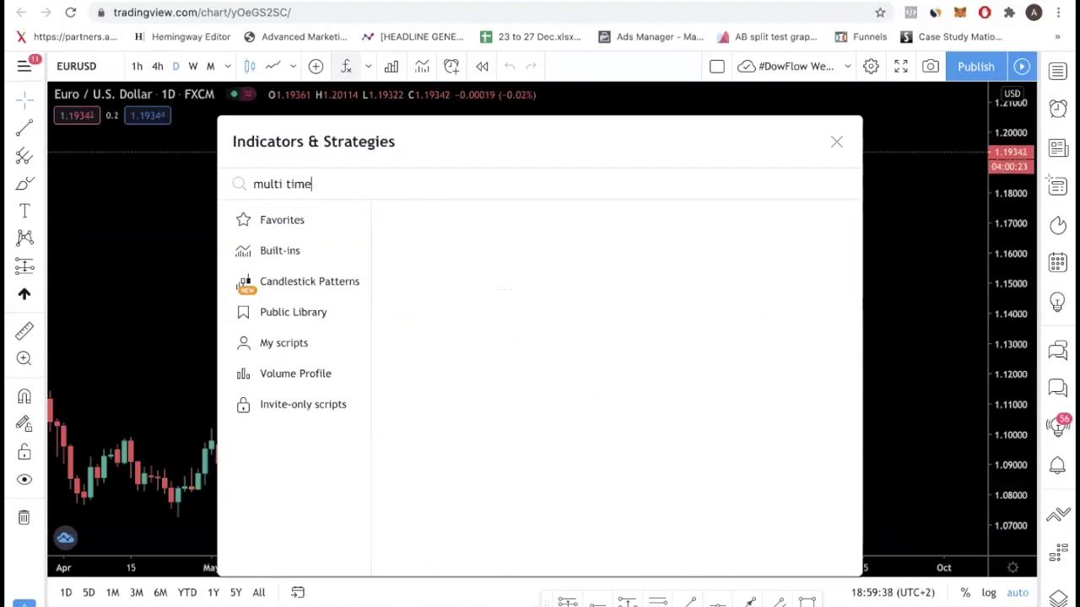
type("e period")
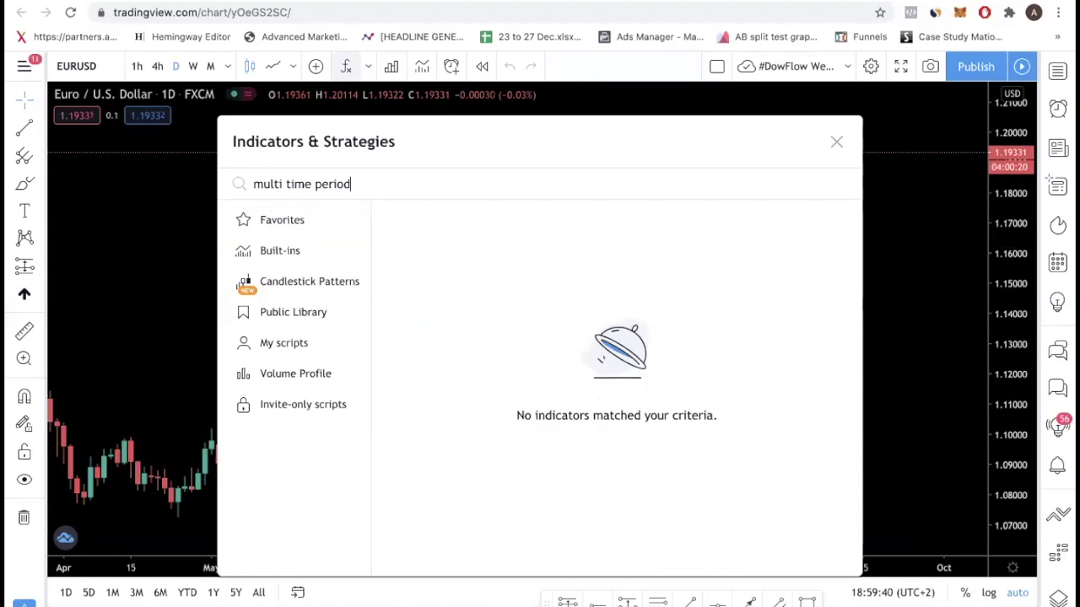
key("BackSpace")
key("BackSpace")
key("BackSpace")
key("BackSpace")
key("BackSpace")
key("BackSpace")
key("BackSpace")
key("BackSpace")
key("BackSpace")
key("BackSpace")
key("BackSpace")
key("BackSpace")
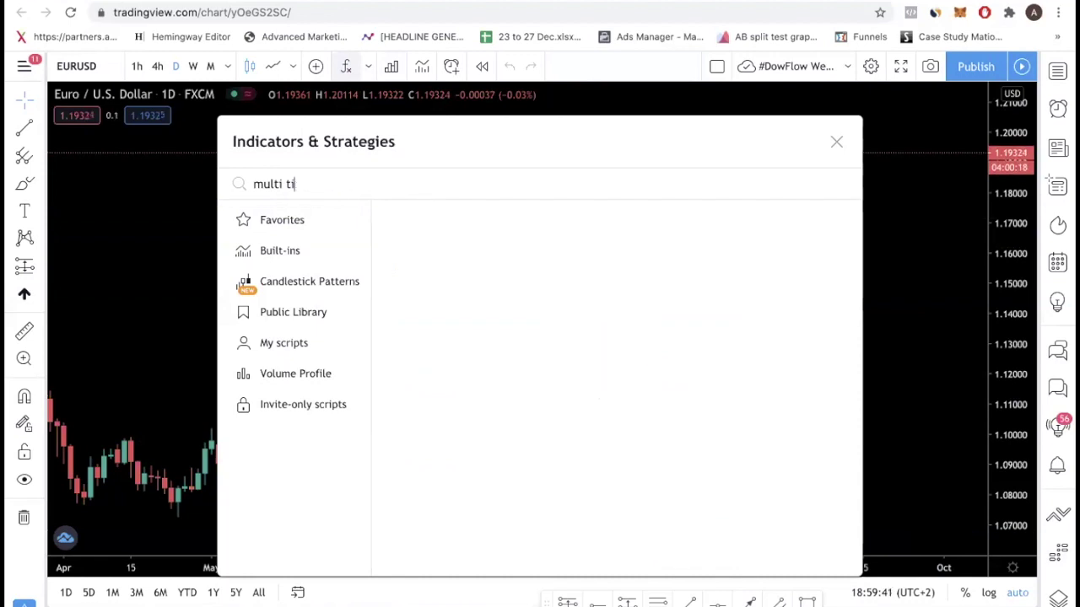
type("period")
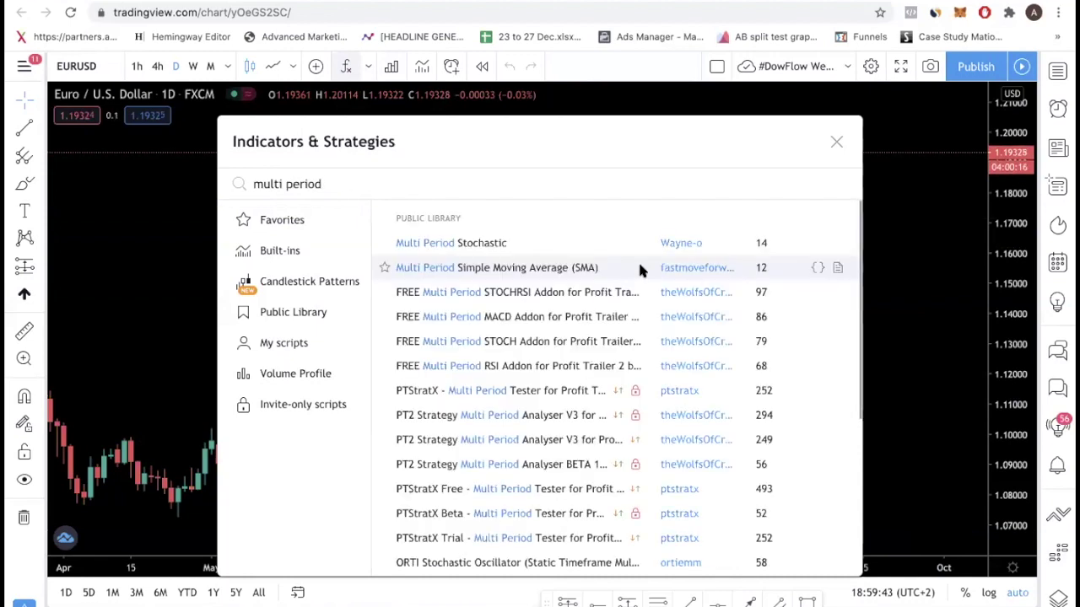
scroll(574, 304, "down", 1)
scroll(577, 304, "down", 2)
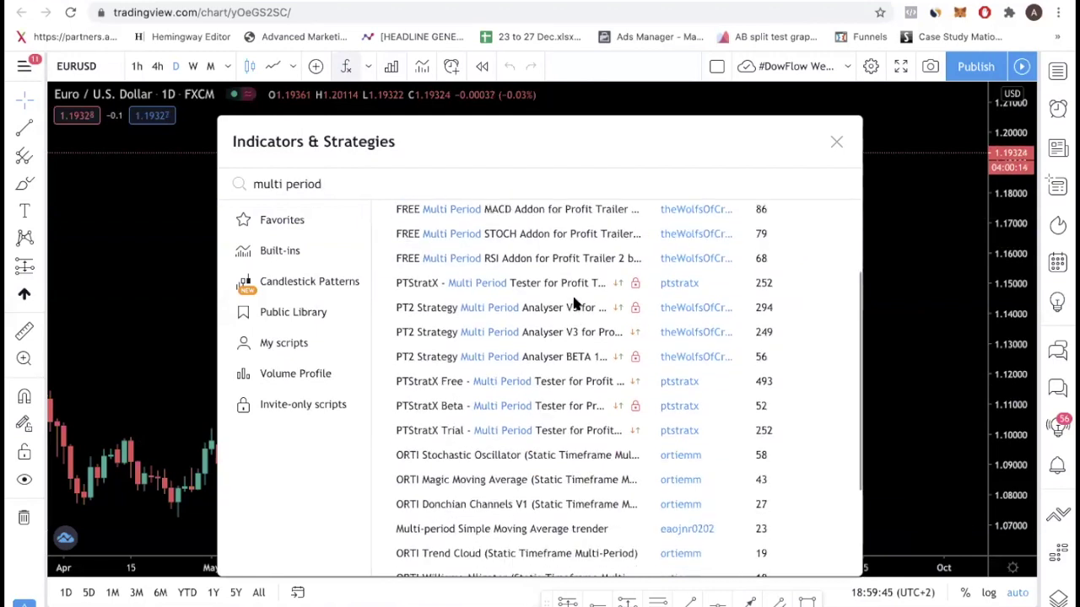
scroll(570, 307, "up", 3)
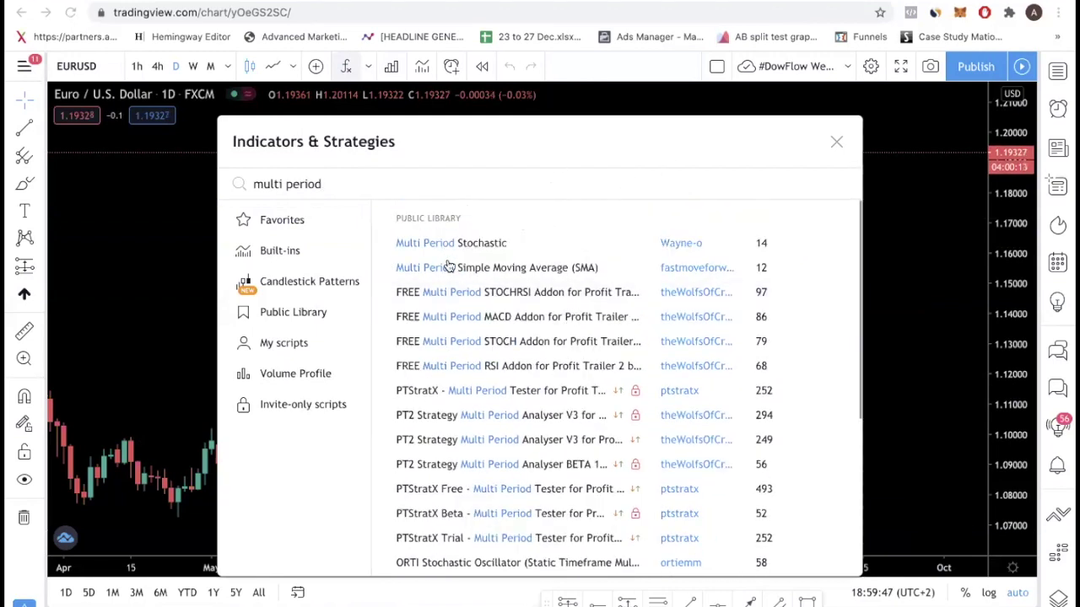
triple_click(312, 183)
type("multi")
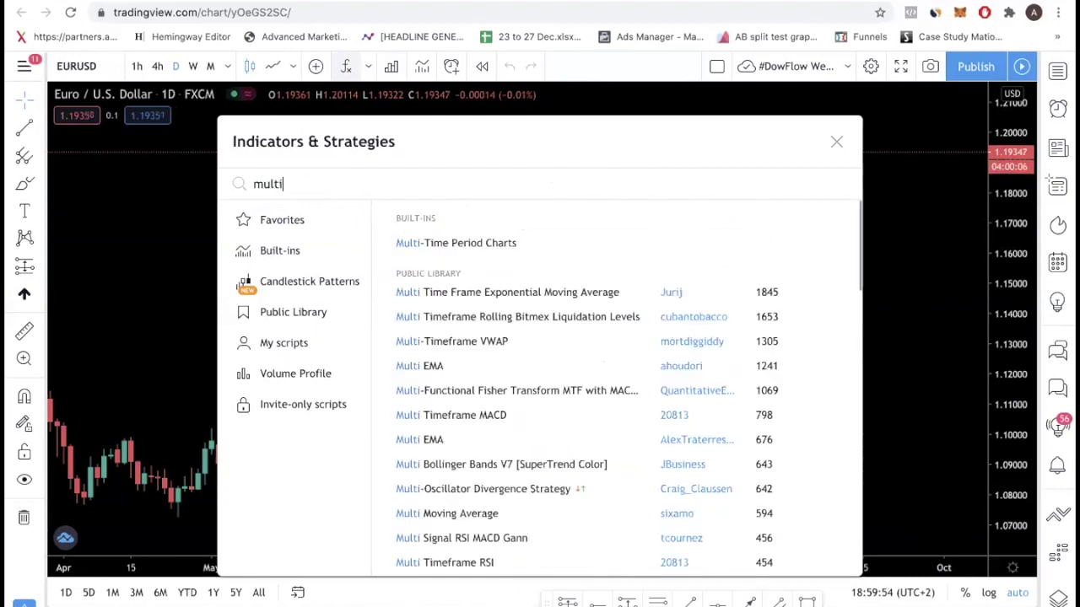
left_click(433, 244)
Step: Open the MTPC indicator's settings and accept them unchanged
left_click(152, 253)
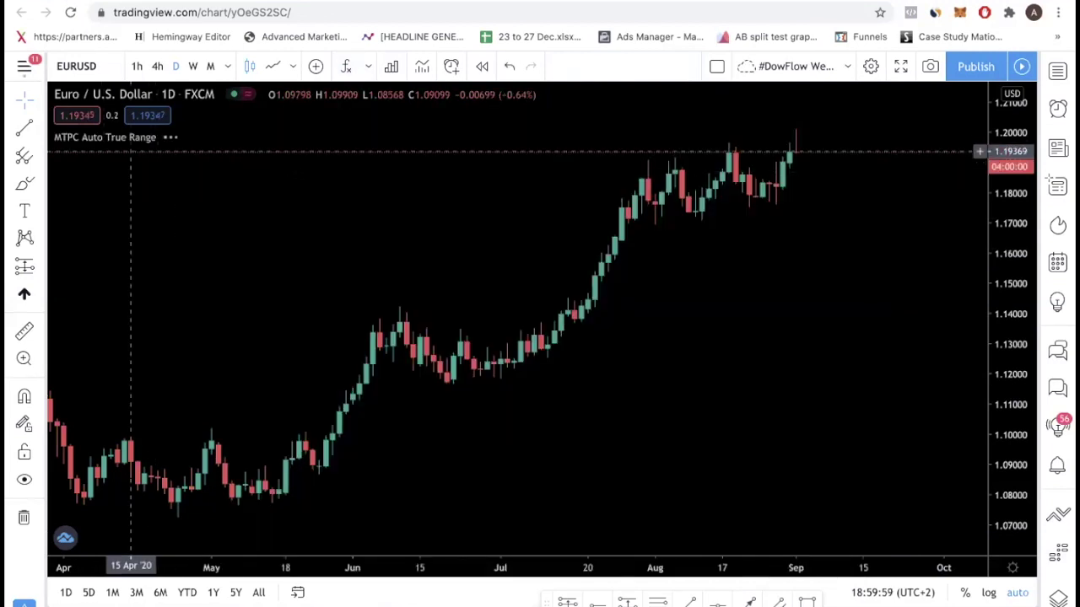
left_click(191, 136)
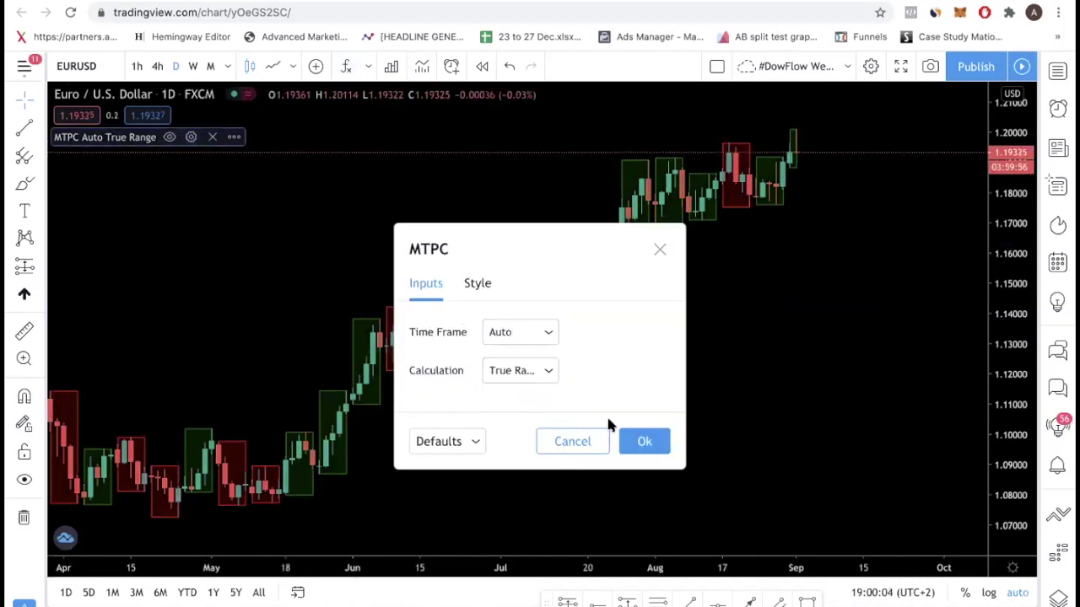
left_click(643, 442)
Step: Switch the EURUSD chart to the 4h timeframe and shift the view along time
scroll(646, 434, "up", 3)
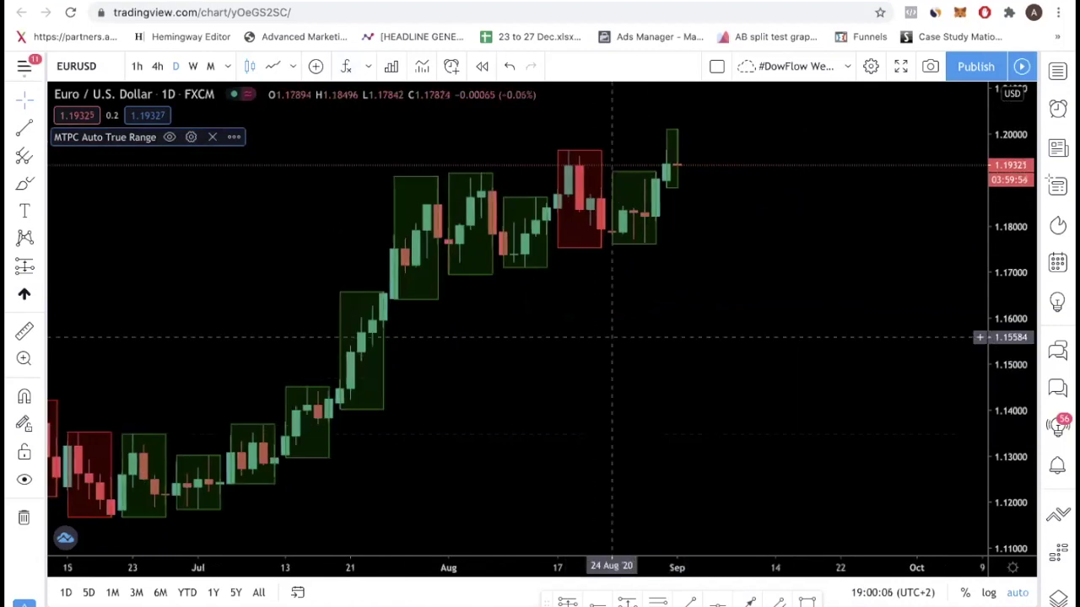
left_click(158, 66)
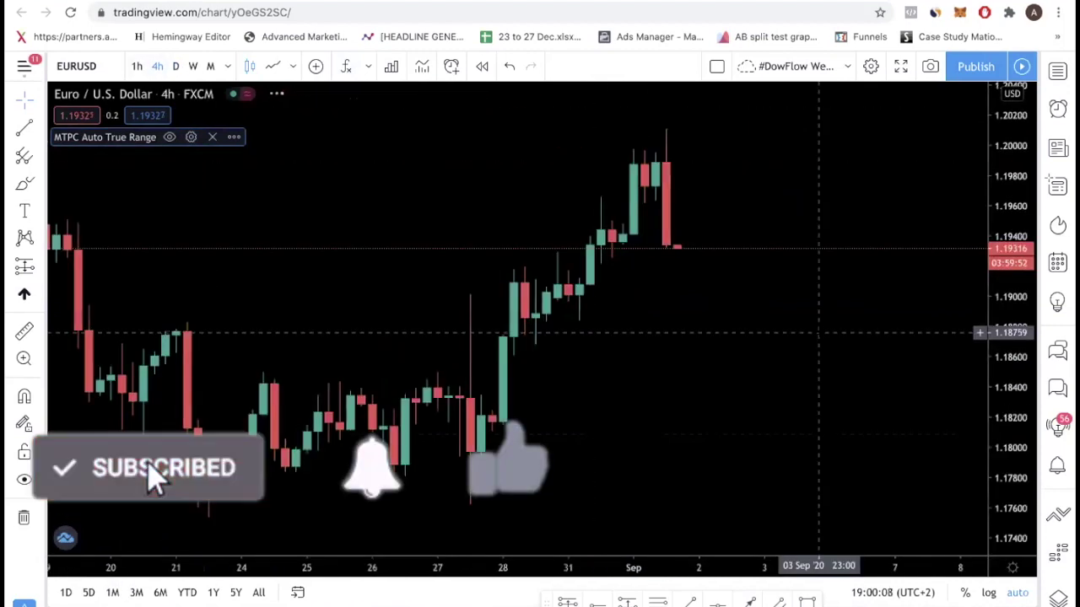
scroll(820, 329, "up", 5)
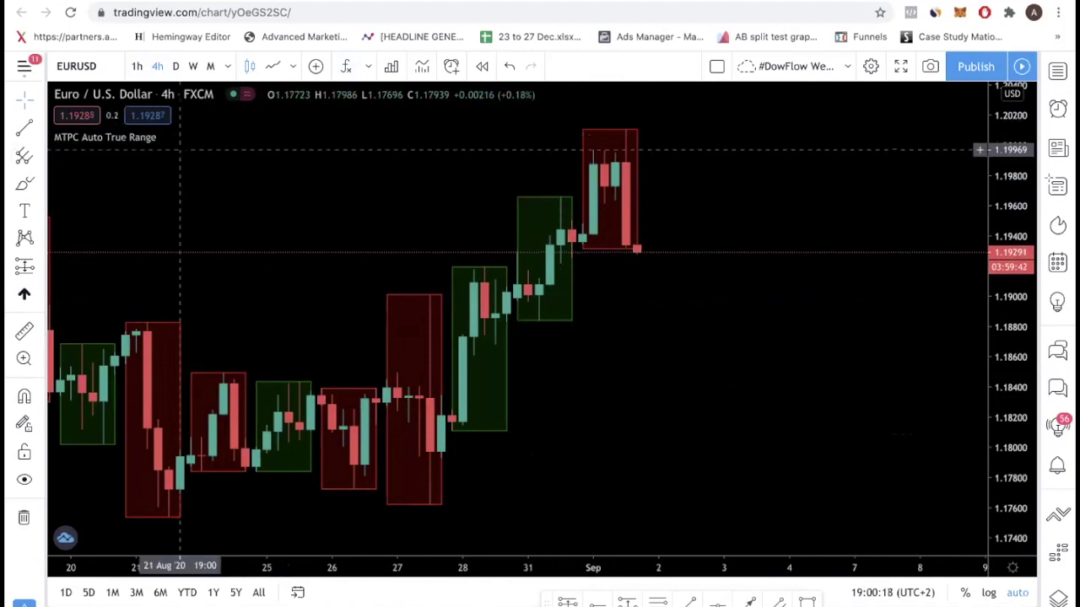
left_click_drag(587, 326, 632, 340)
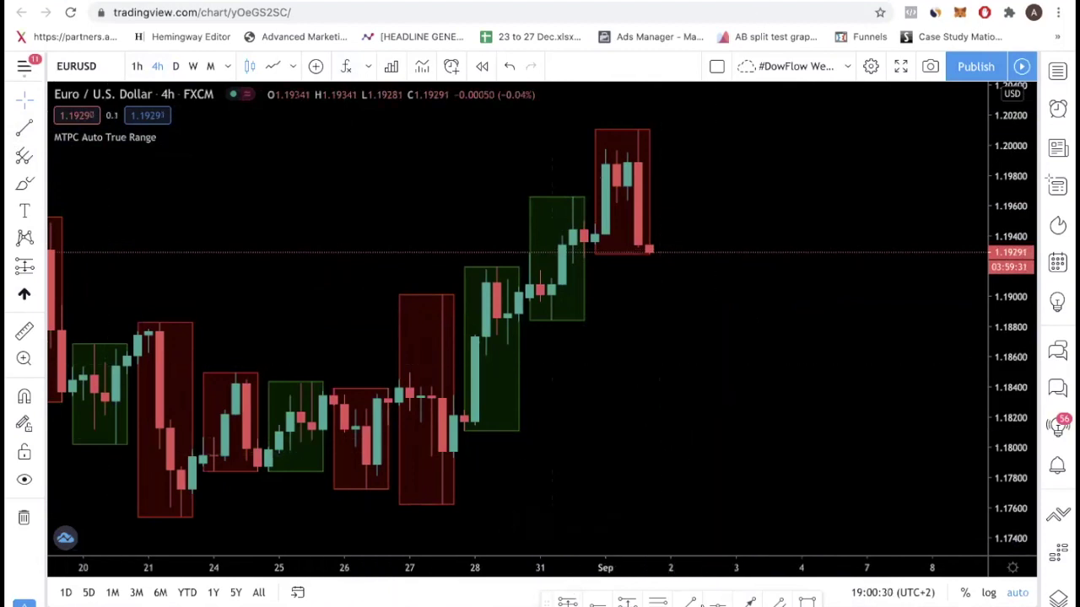
Step: Add a horizontal level at 1.19664 and an arrow from the topmost red box up to near 1.20137
key("alt+h")
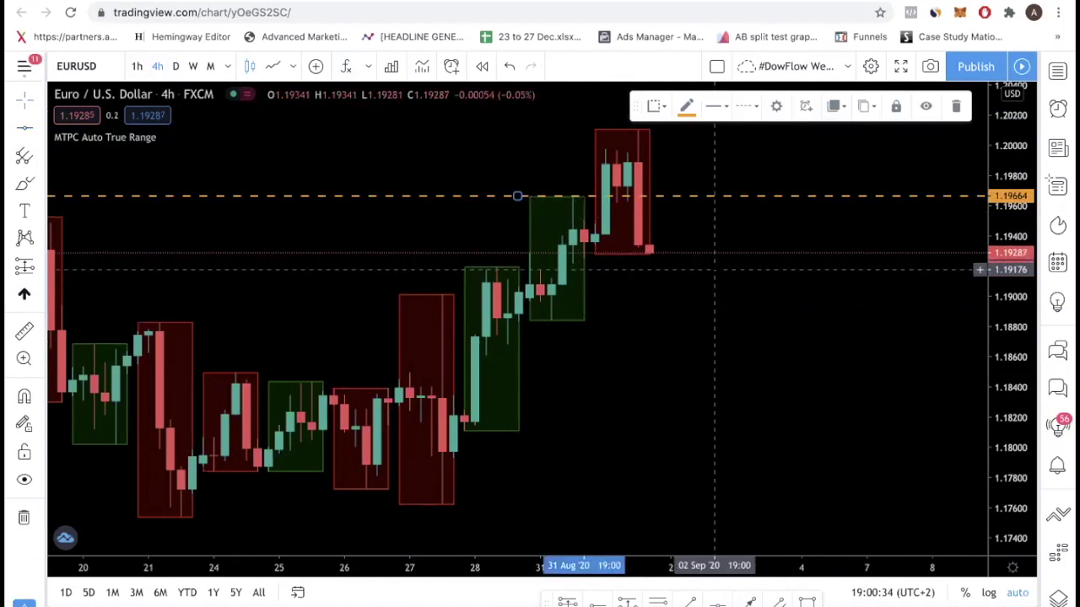
left_click(194, 156)
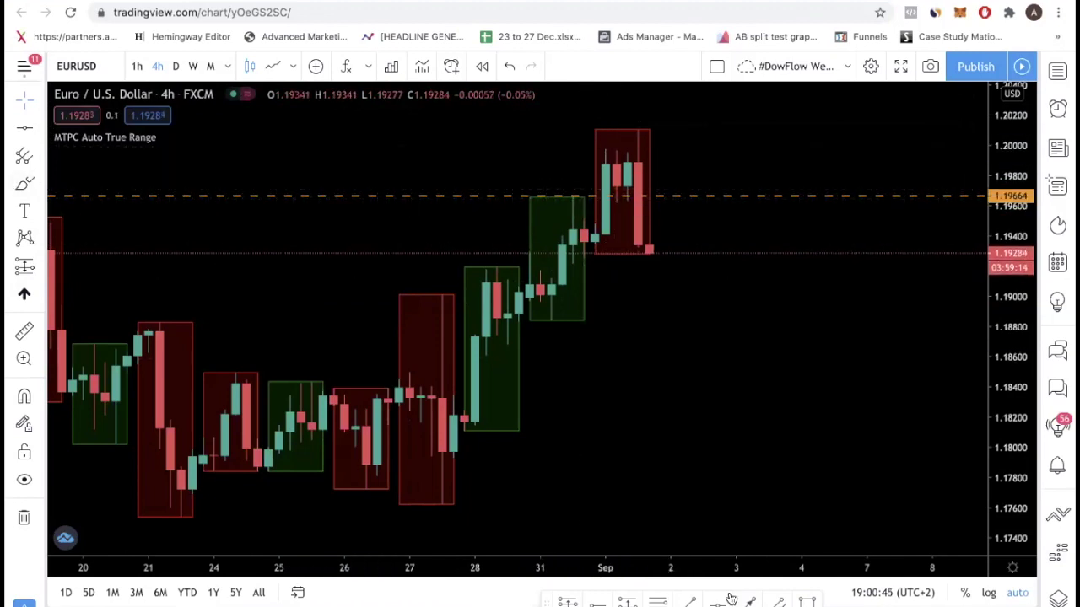
left_click(648, 189)
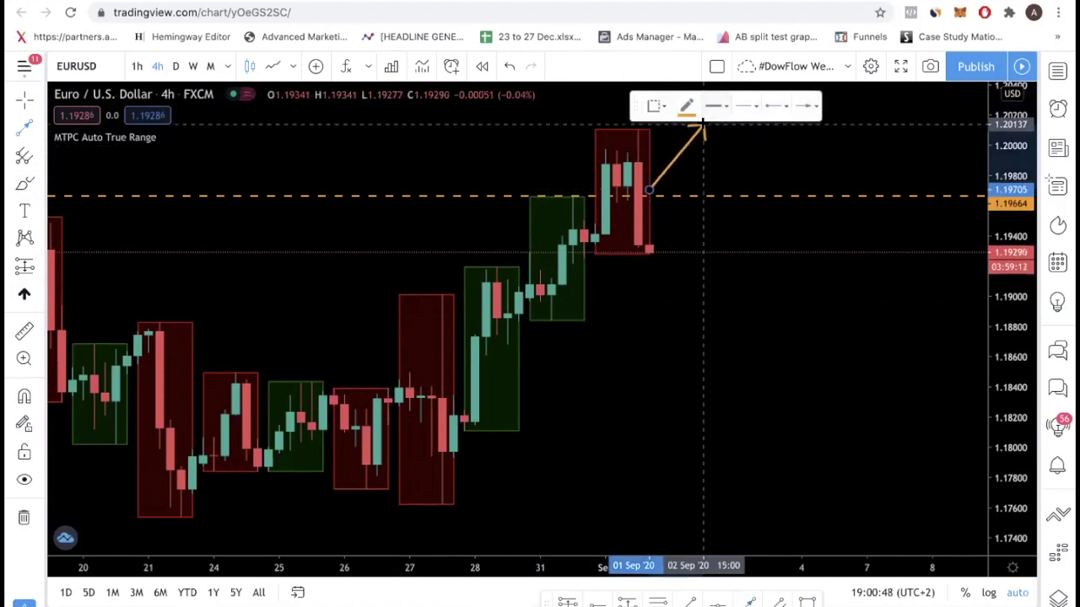
left_click(704, 124)
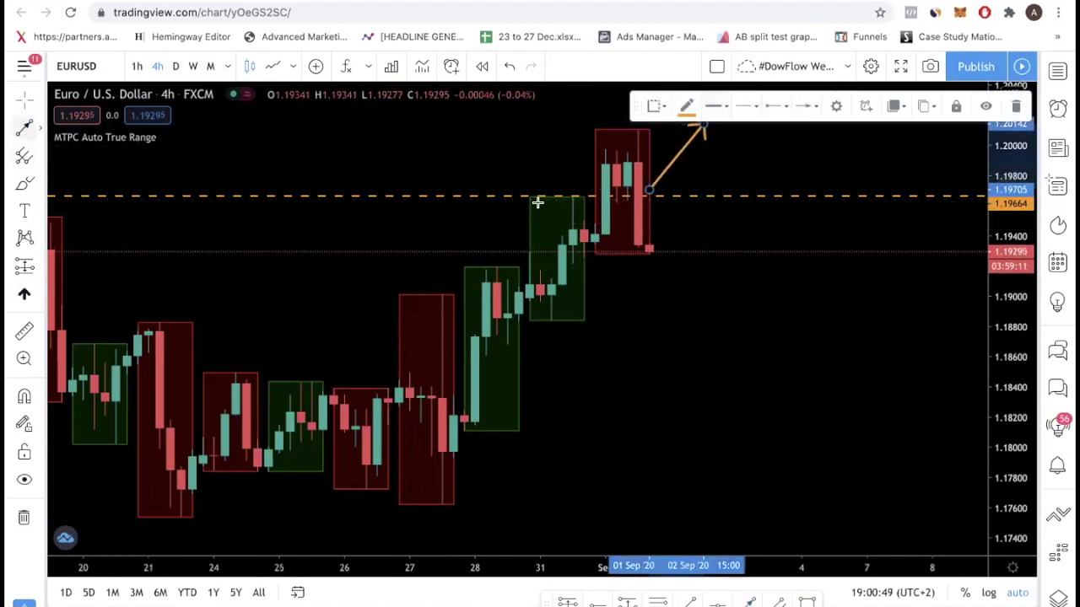
Step: Draw a second arrow downward from the latest red box and move the dashed level to 1.18454
left_click(660, 200)
left_click(724, 315)
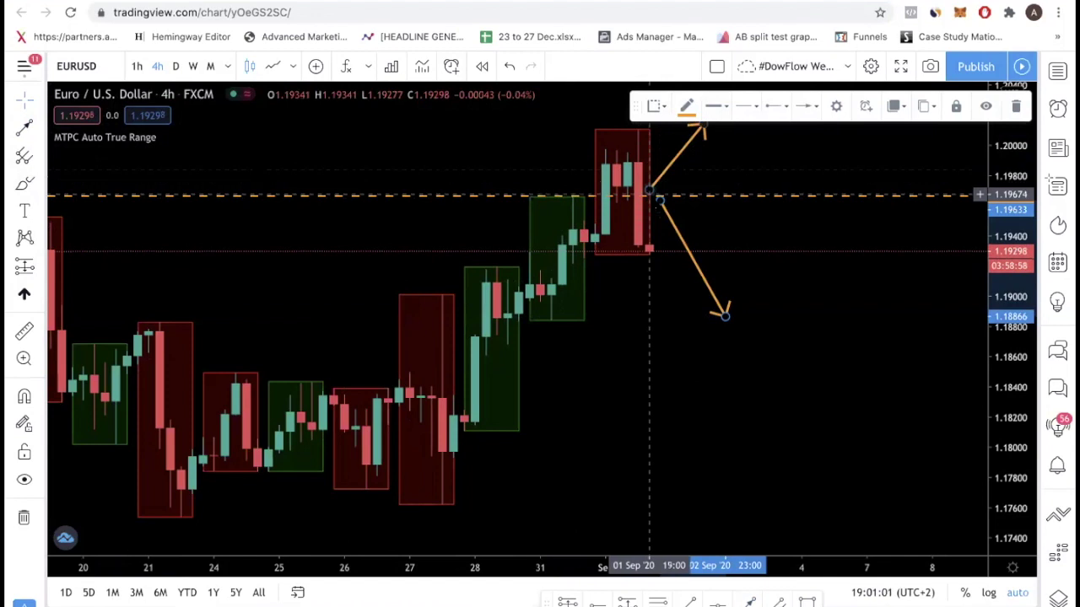
scroll(658, 230, "down", 1)
left_click_drag(658, 230, 803, 292)
left_click_drag(783, 366, 325, 407)
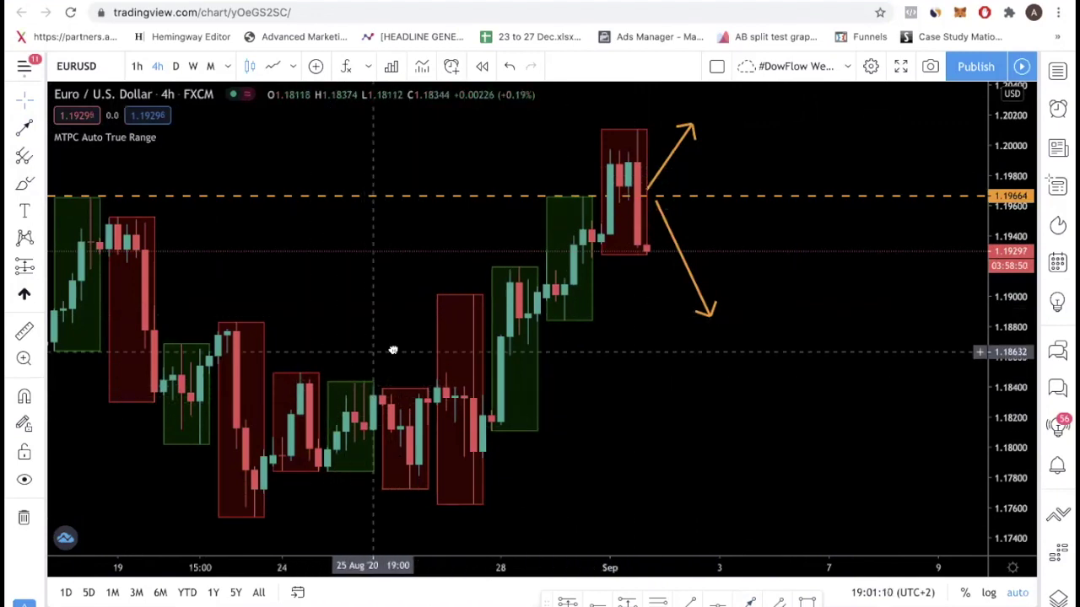
left_click_drag(450, 394, 566, 394)
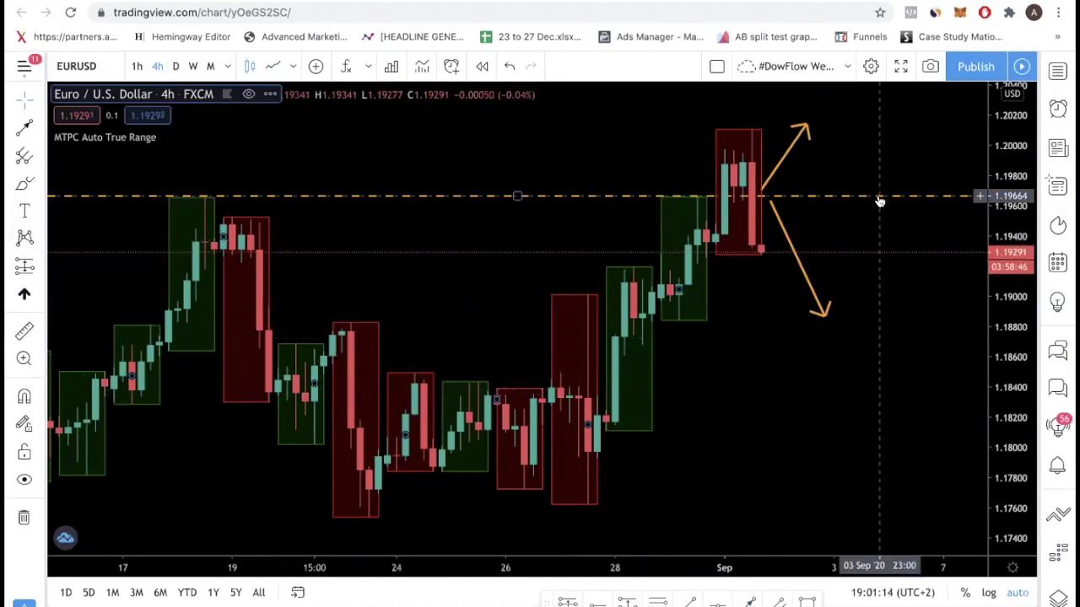
left_click_drag(880, 196, 760, 379)
Step: Remove all drawings and place a red dashed horizontal level near 1.1838
right_click(479, 167)
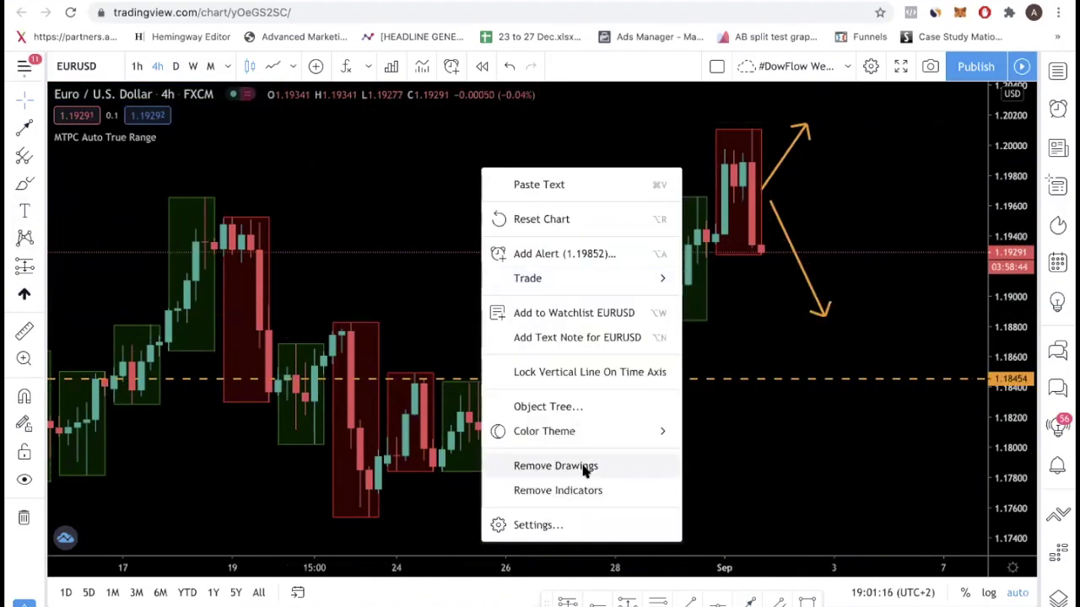
left_click(583, 464)
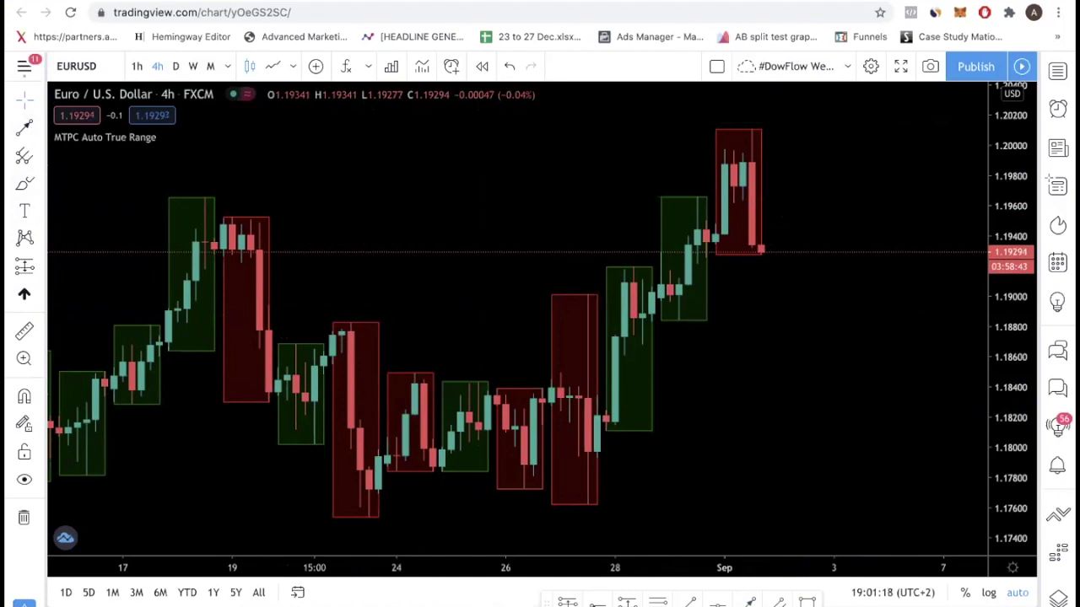
key("alt+h")
left_click(499, 388)
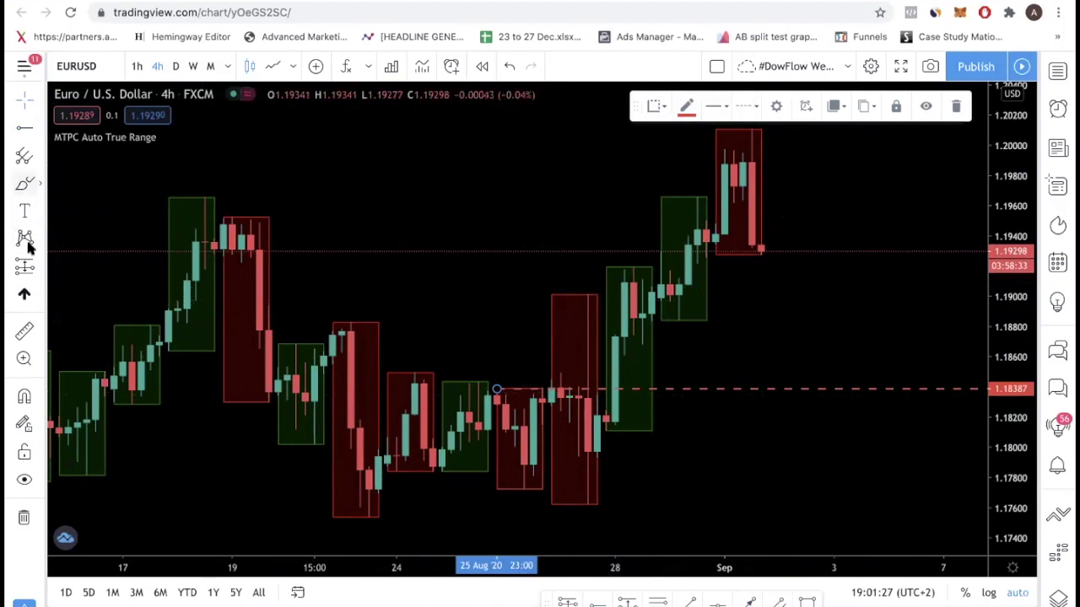
Step: Draw a narrow rectangle inside the 27 Aug red block and compress the price scale
key("alt+shift+r")
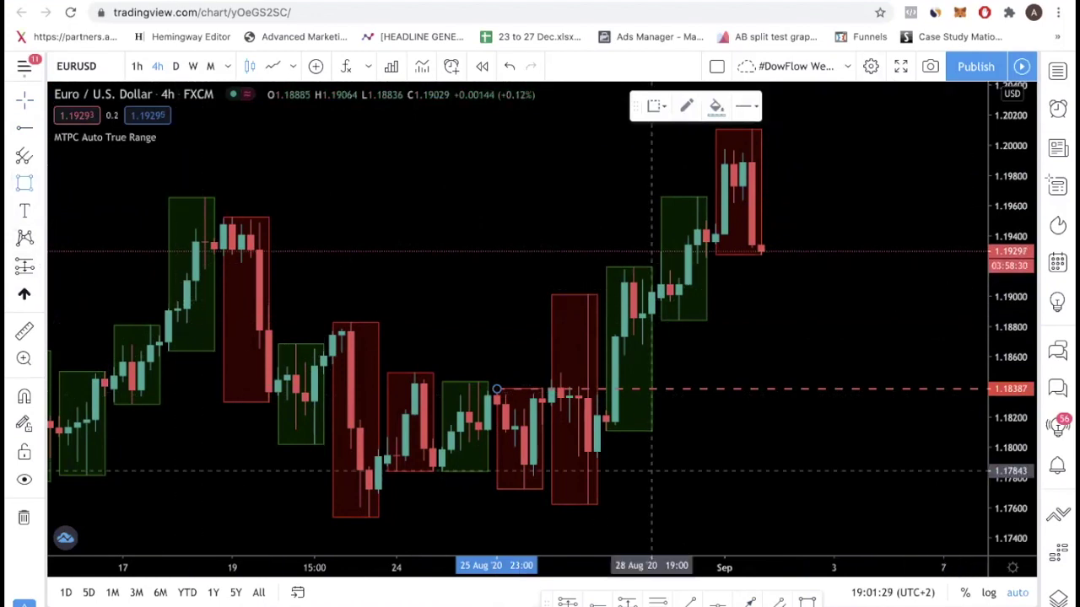
left_click_drag(570, 296, 596, 386)
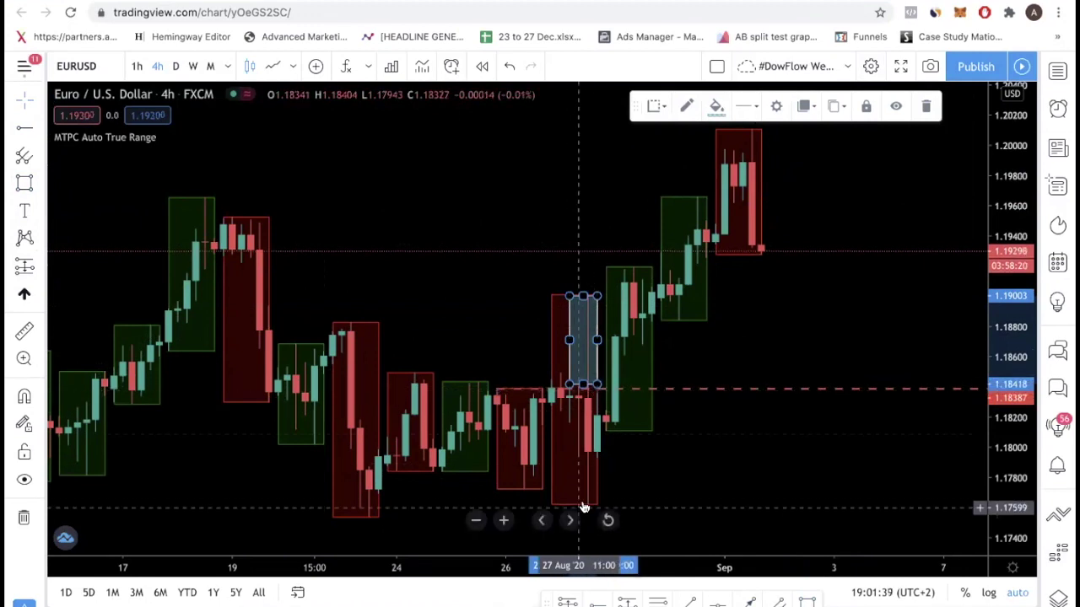
left_click_drag(1024, 325, 1024, 362)
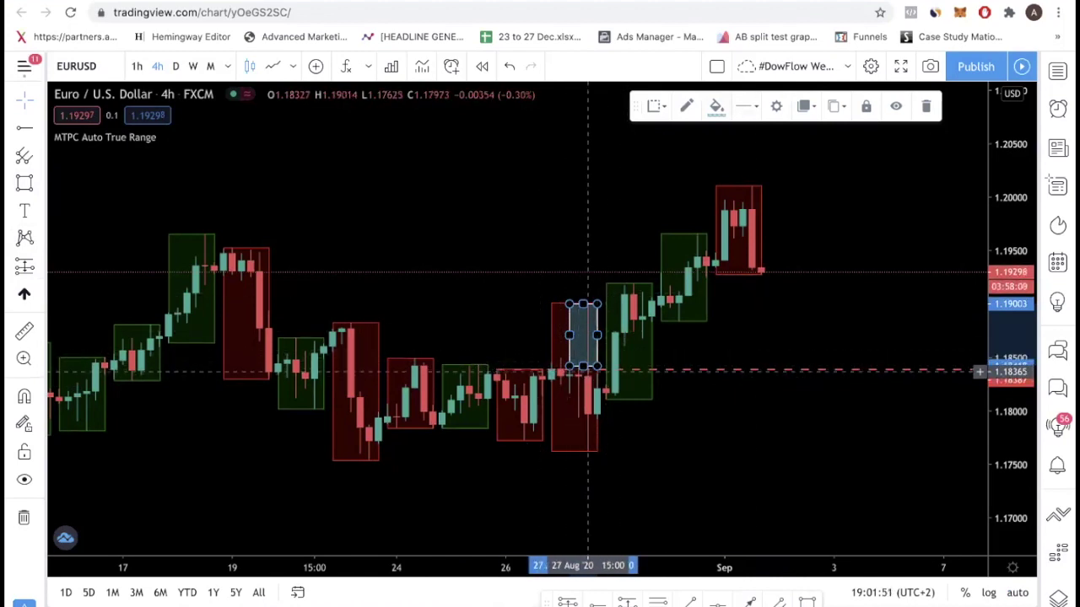
mouse_move(588, 371)
left_mouse_down()
mouse_move(559, 374)
mouse_move(570, 367)
mouse_move(562, 359)
left_mouse_up()
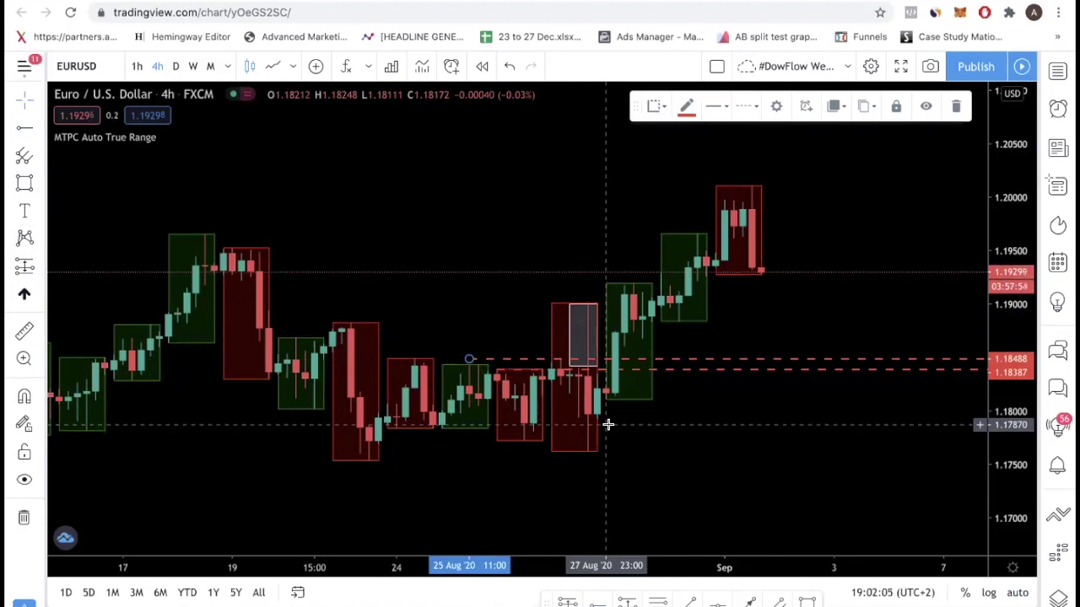
Step: Clear all existing drawings from the chart via Remove Drawings
left_click(40, 265)
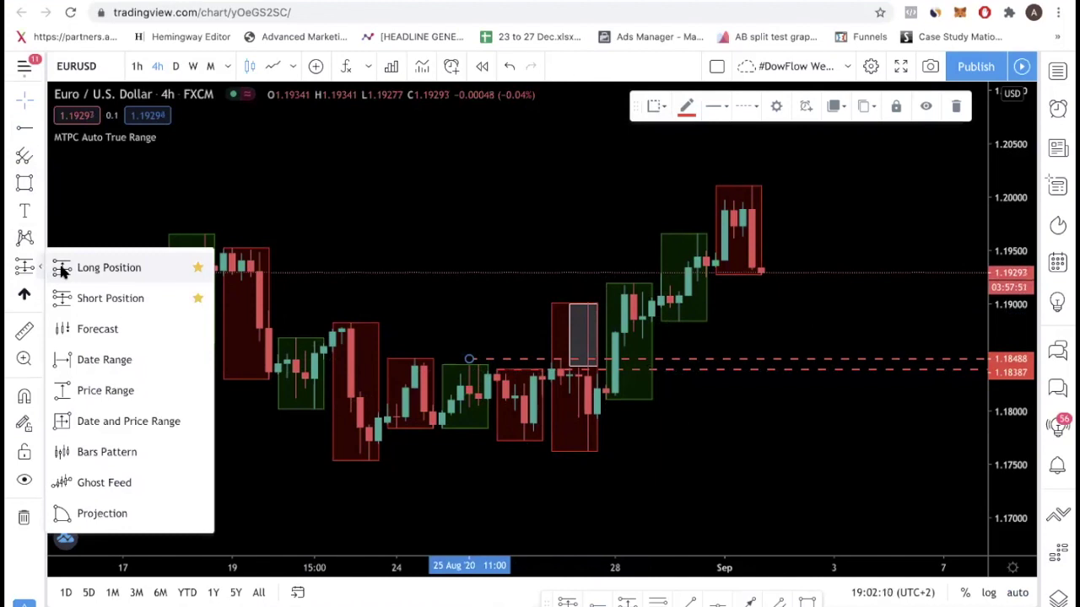
left_click(356, 217)
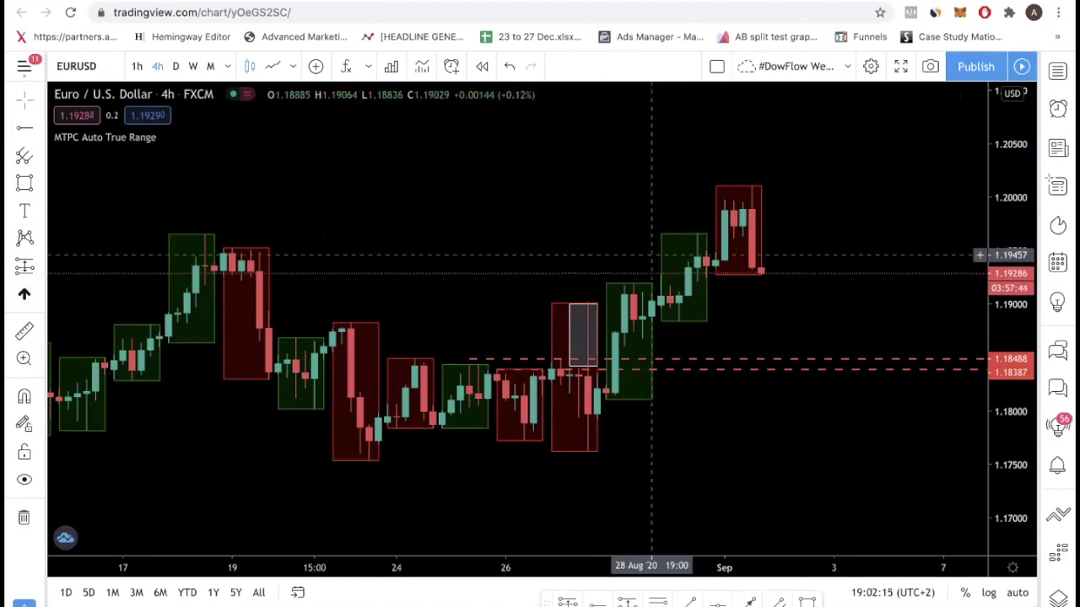
scroll(610, 253, "right", 5)
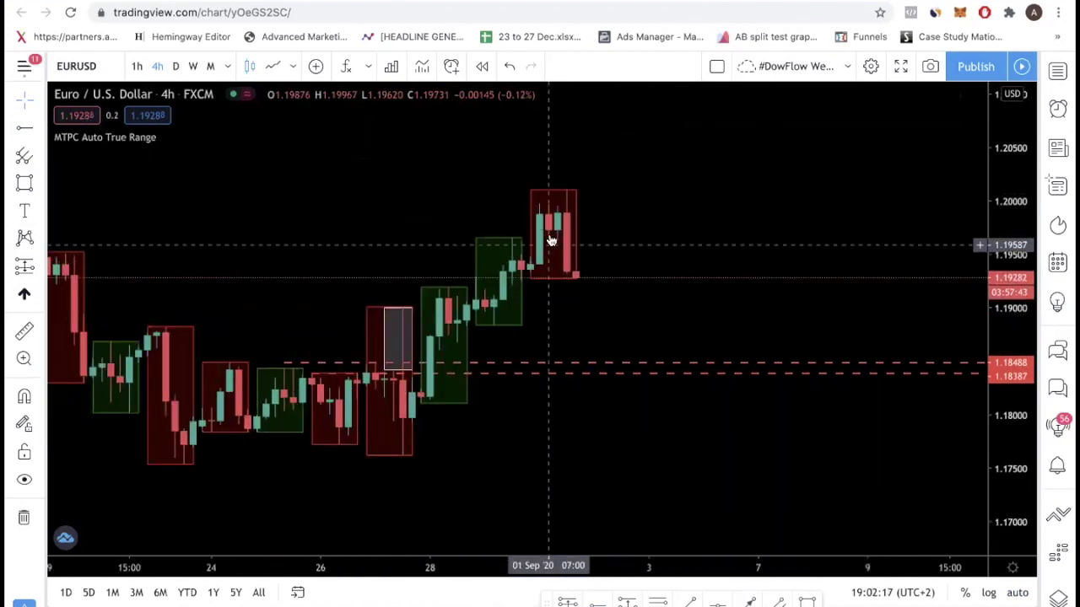
right_click(388, 230)
left_click(466, 524)
Step: Place a red dashed horizontal level at 1.19651
scroll(581, 253, "up", 3)
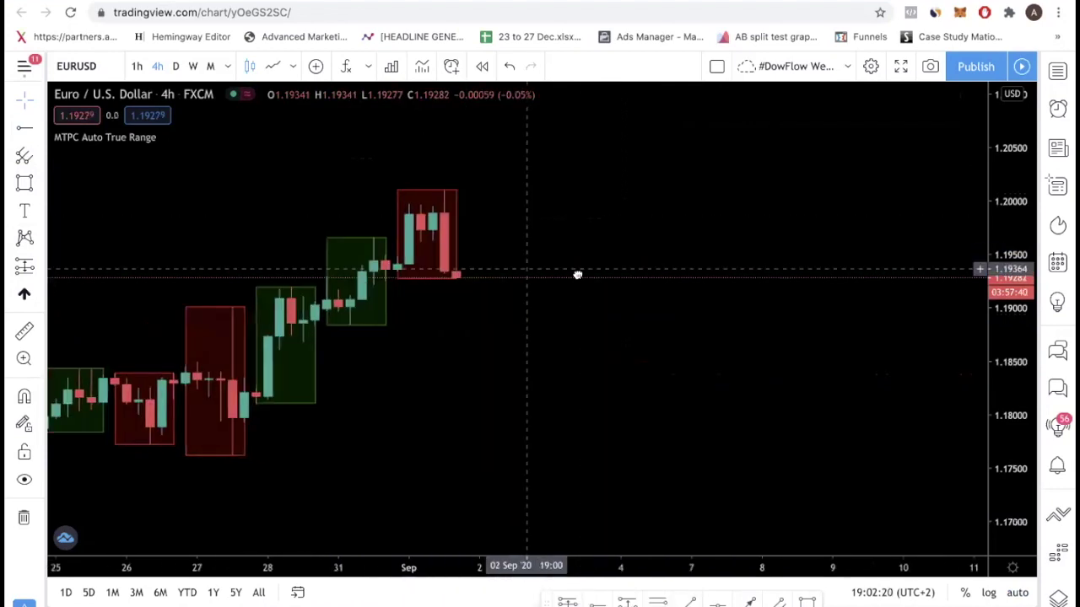
key("alt+t")
left_click(390, 242)
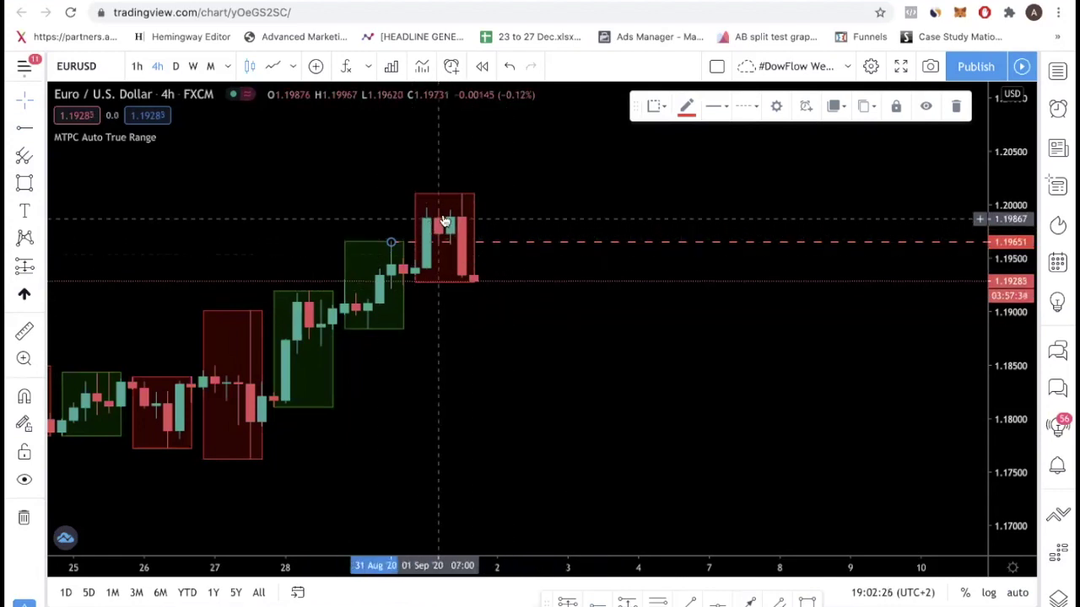
left_click_drag(521, 297, 610, 309)
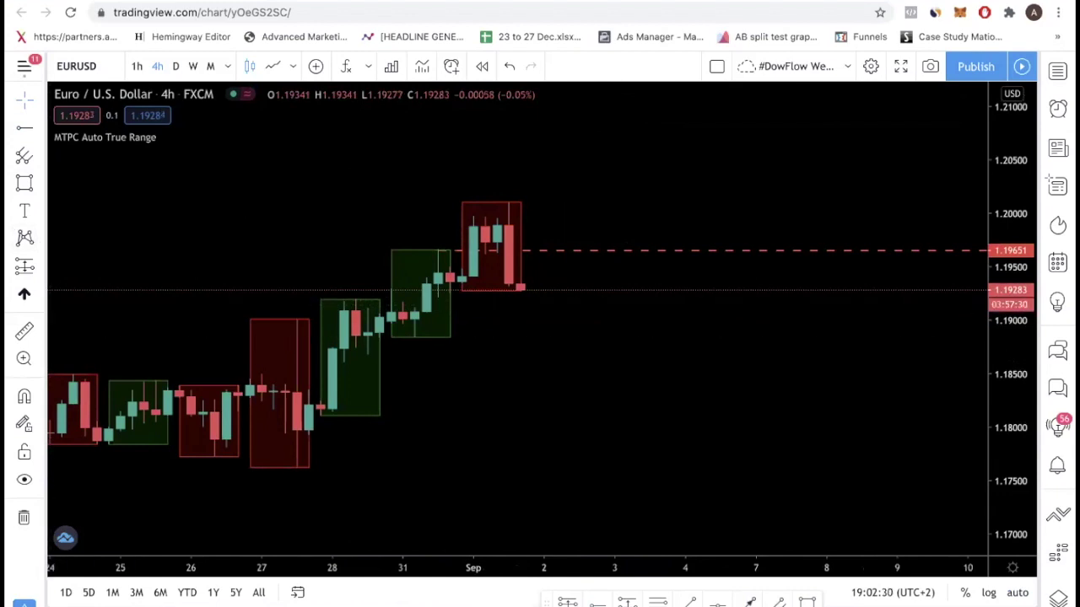
Step: Draw an orange arrow up from the last close to the level, then another down toward 1.18876
key("alt+t")
left_click(531, 287)
left_click(567, 253)
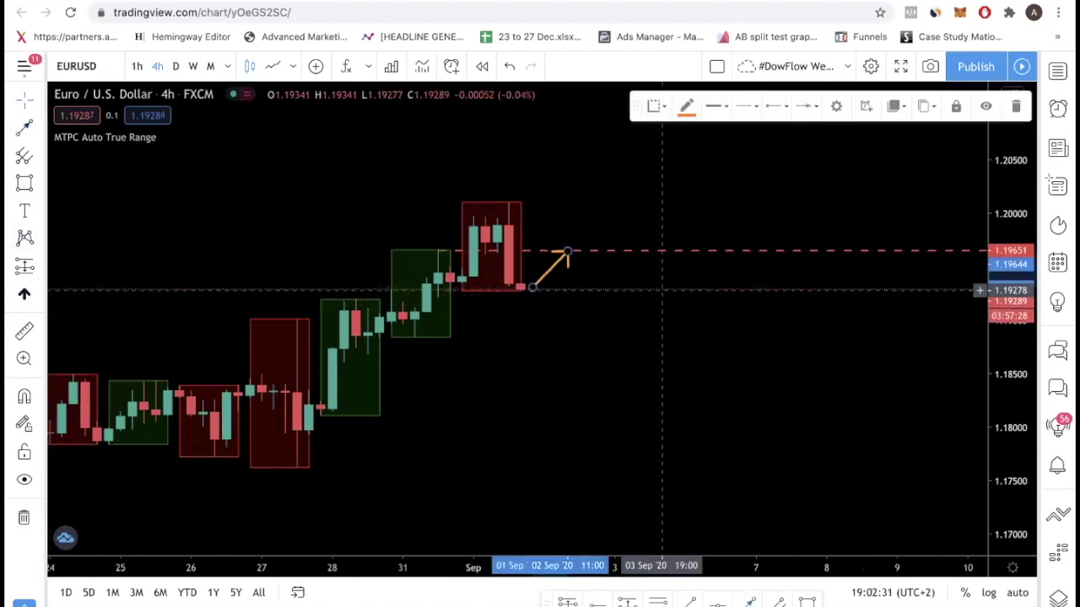
left_click(662, 289)
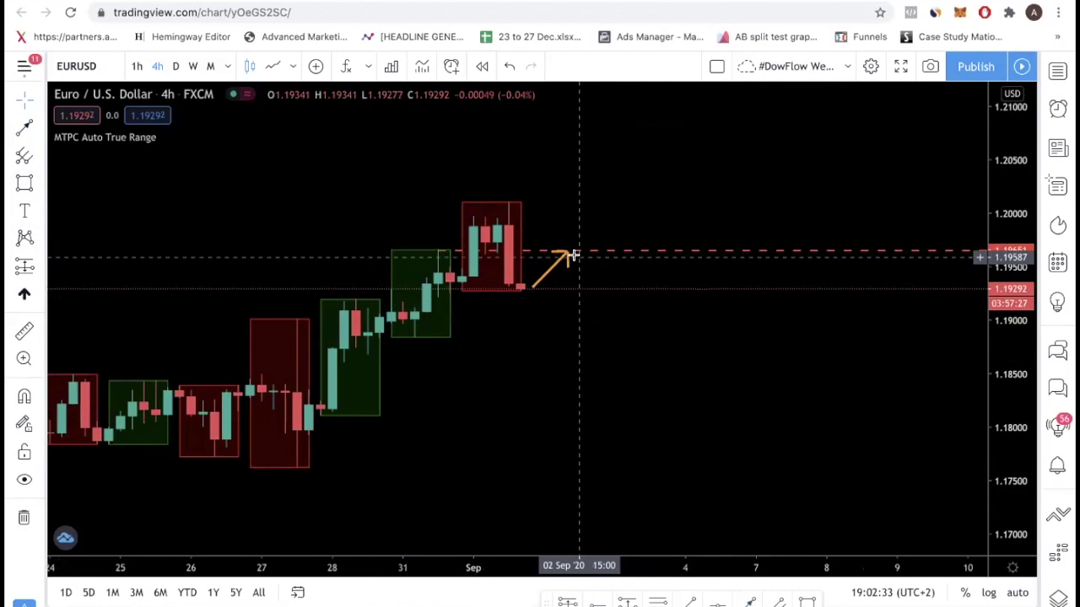
left_click(560, 253)
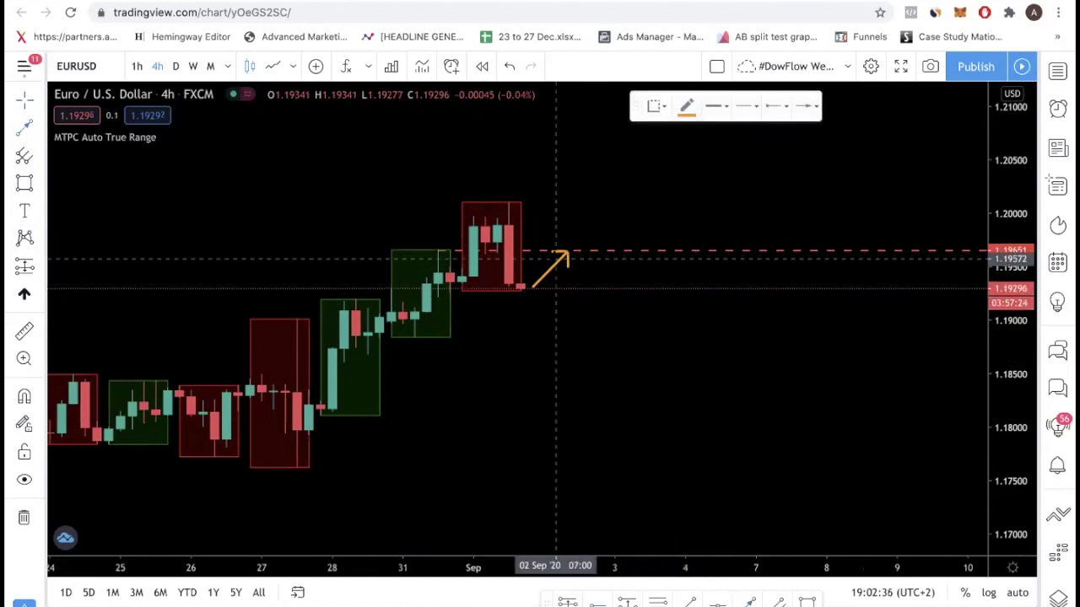
left_click(602, 331)
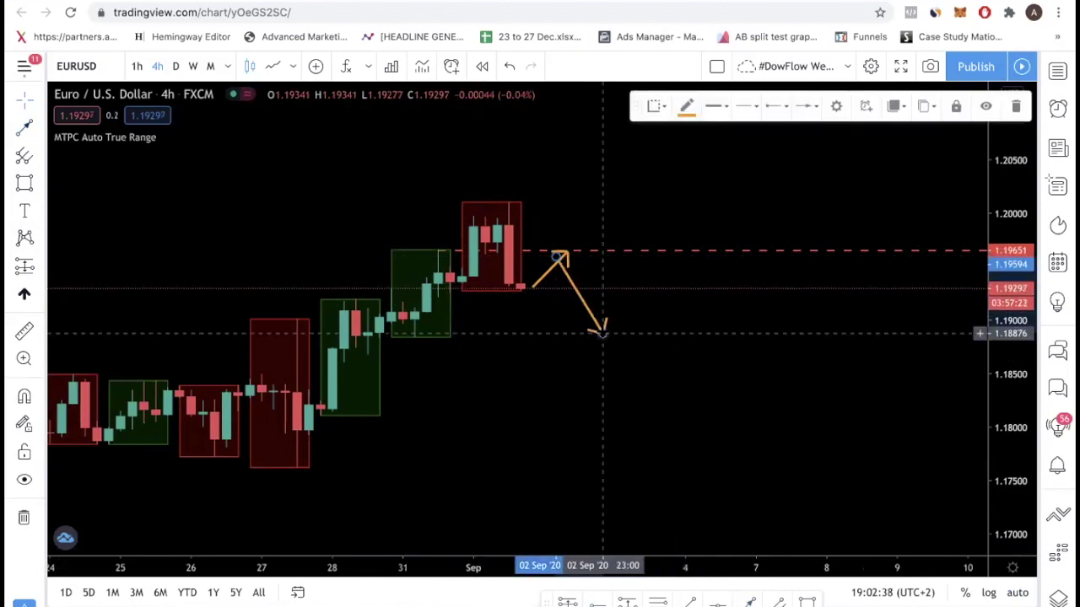